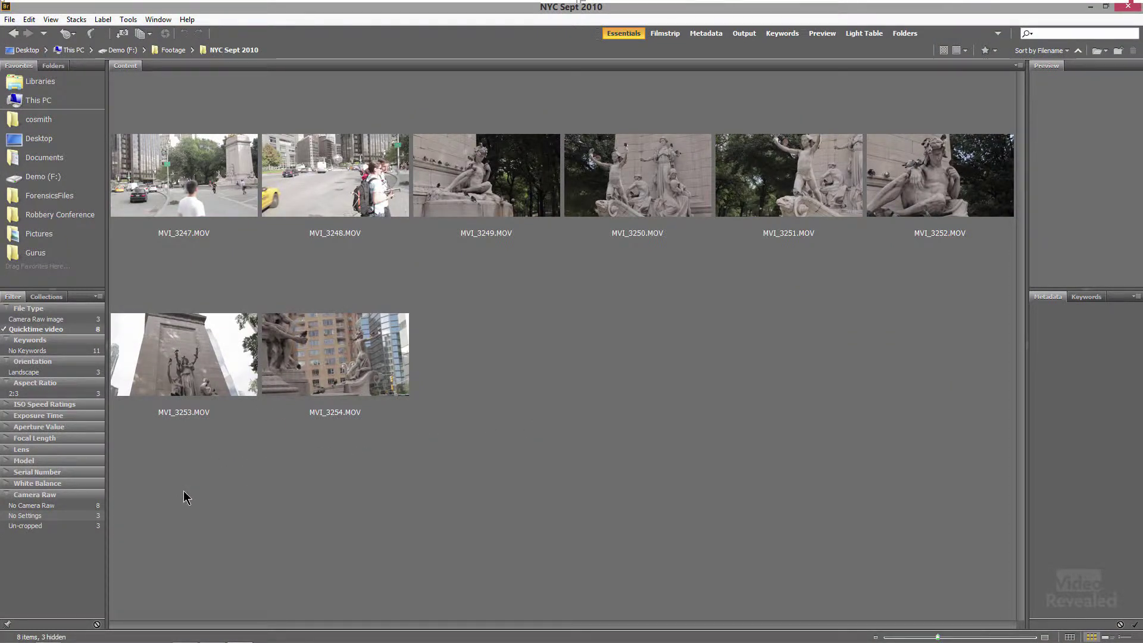
# Drag a marquee around all eight Quicktime clips in the NYC Sept 2010 folder to select them.
pyautogui.moveTo(148, 475); pyautogui.dragTo(979, 203)
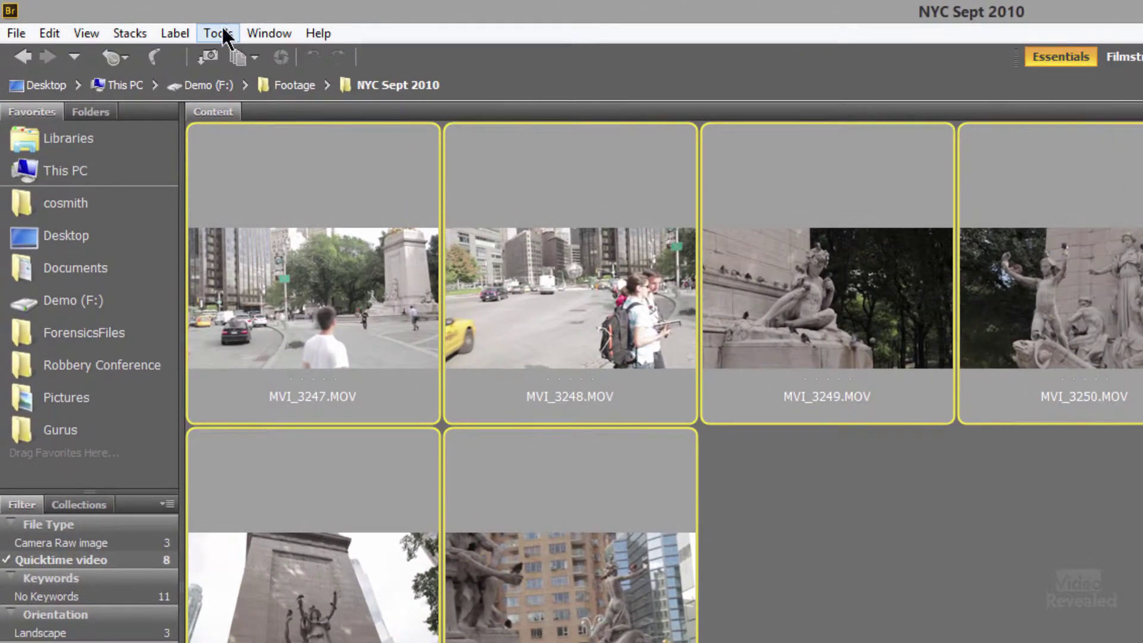
# Open Batch Rename from the Tools menu and set it to copy the clips to F:\!-Test.
pyautogui.click(134, 21)
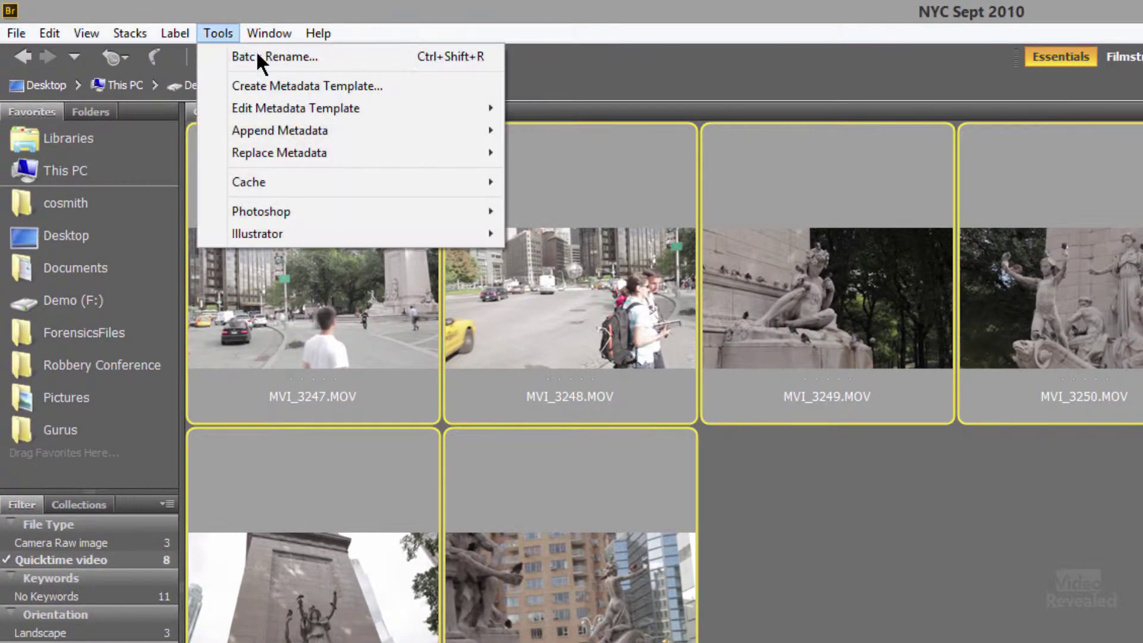
pyautogui.click(341, 52)
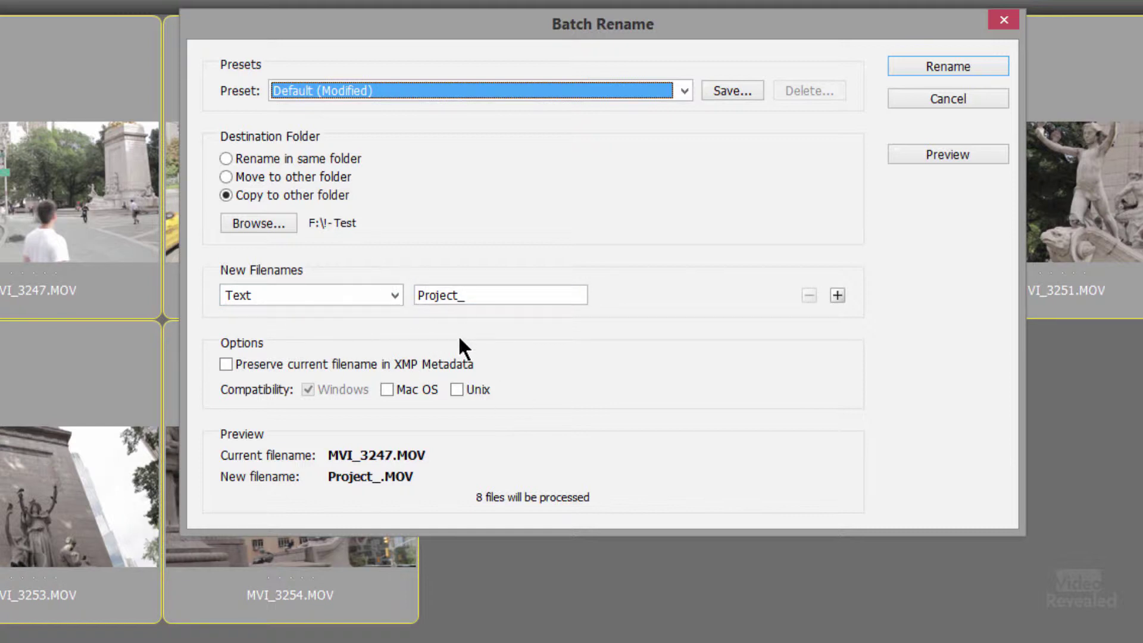
pyautogui.click(244, 363)
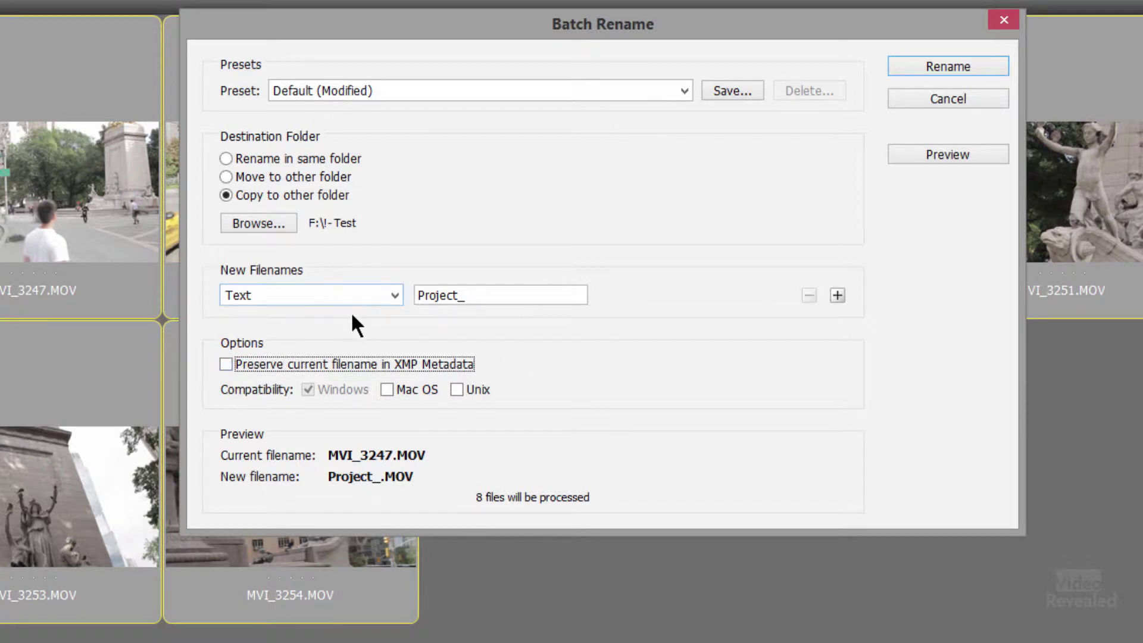
# Keep the first filename part as Text and add a second Text part '_'.
pyautogui.click(269, 295)
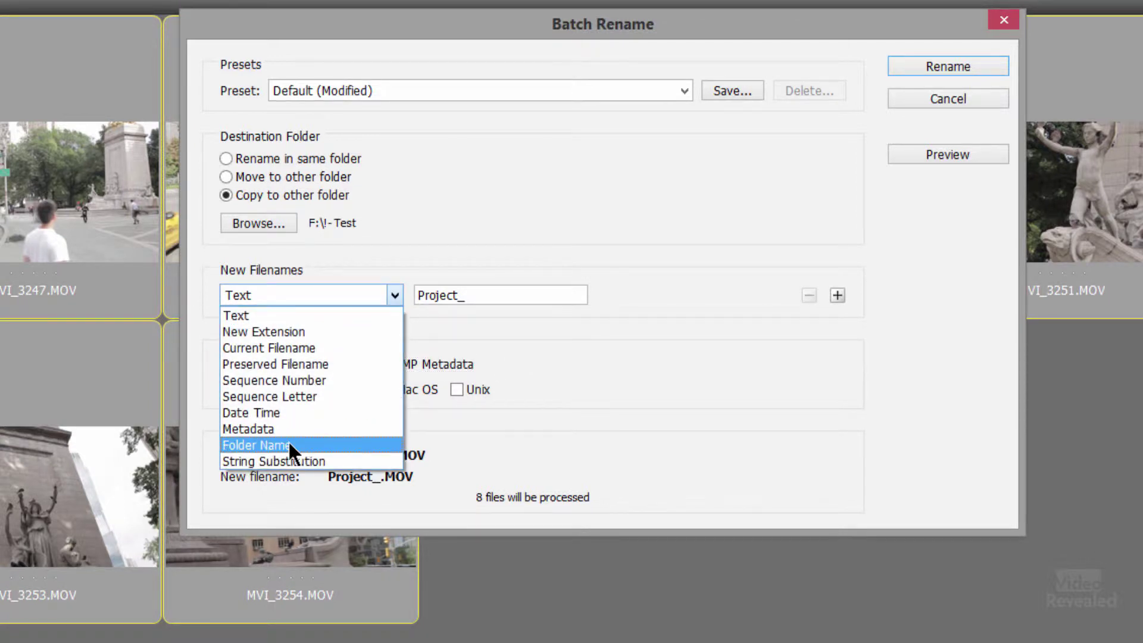
pyautogui.click(305, 314)
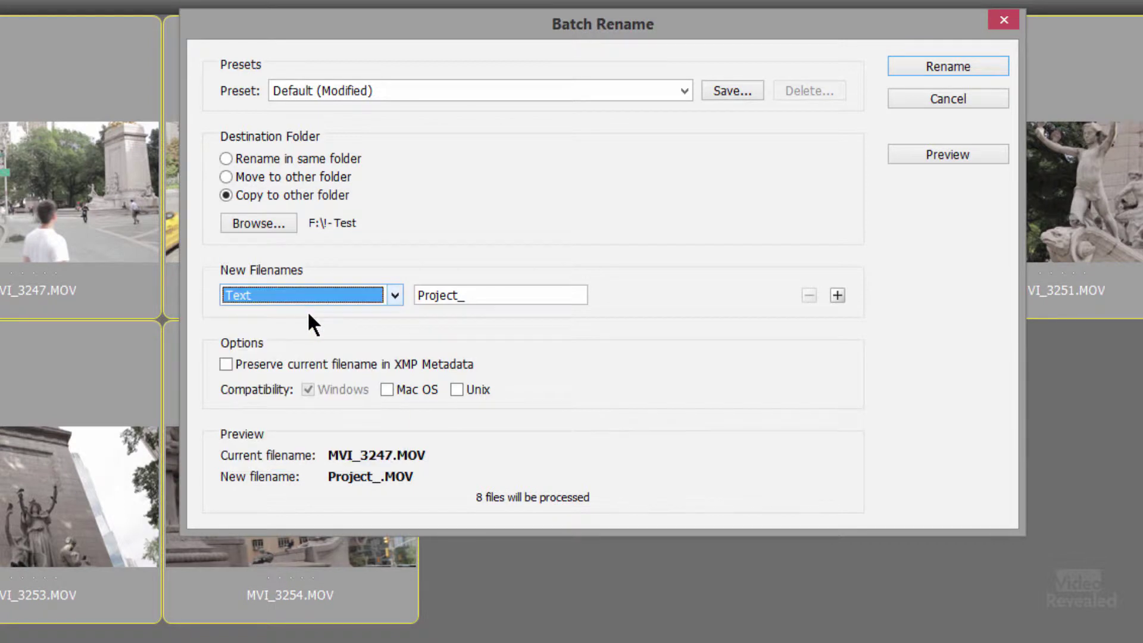
pyautogui.press('Tab')
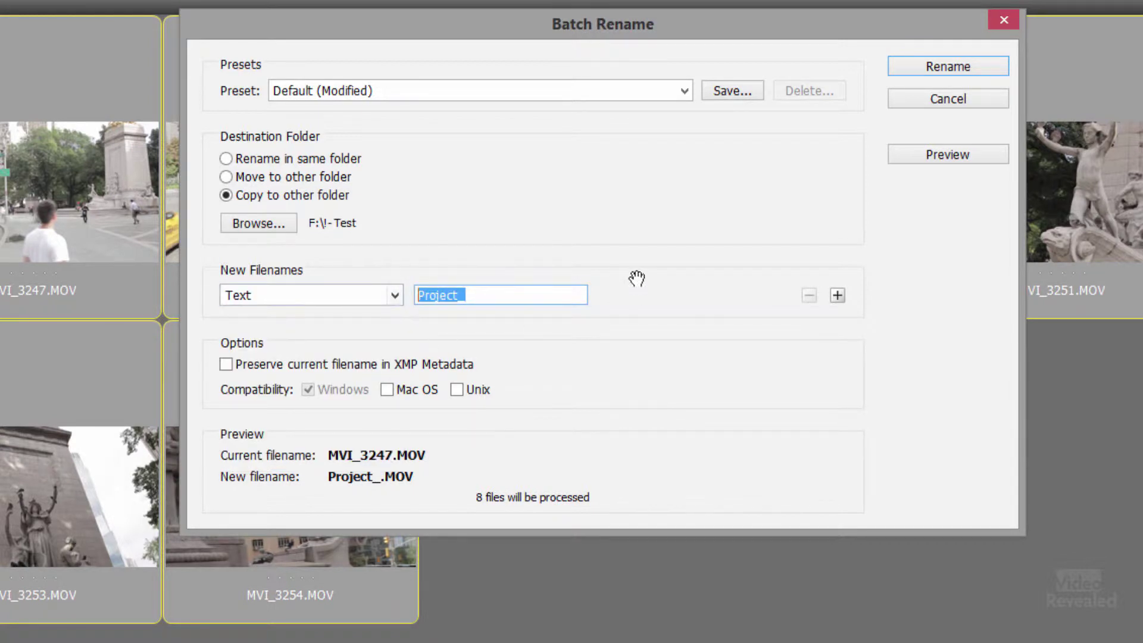
pyautogui.click(838, 295)
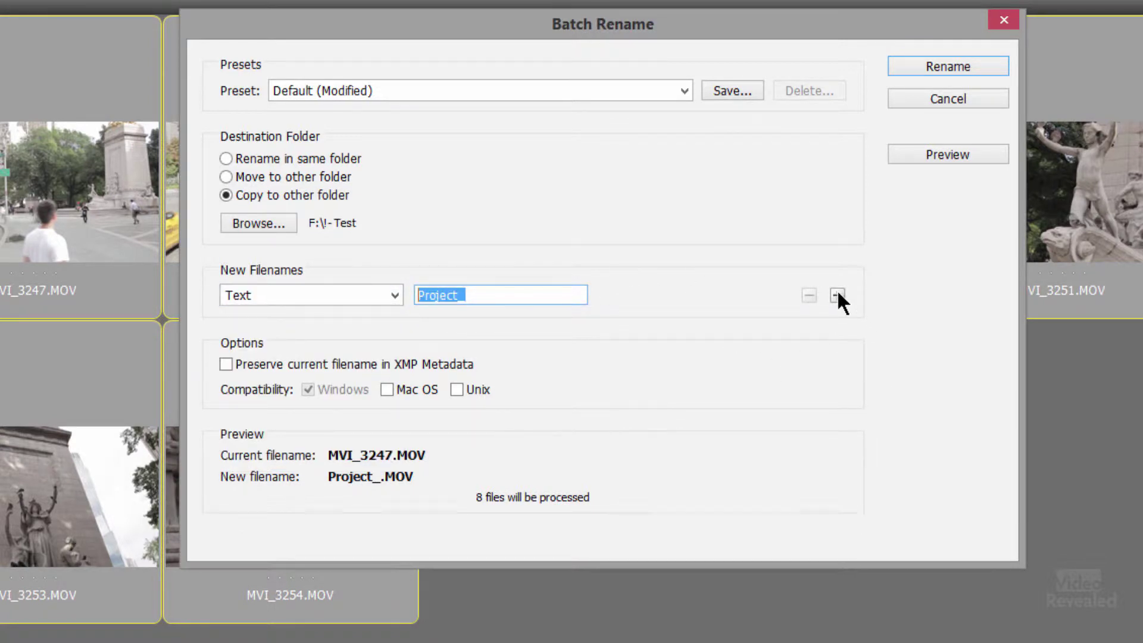
pyautogui.click(420, 327)
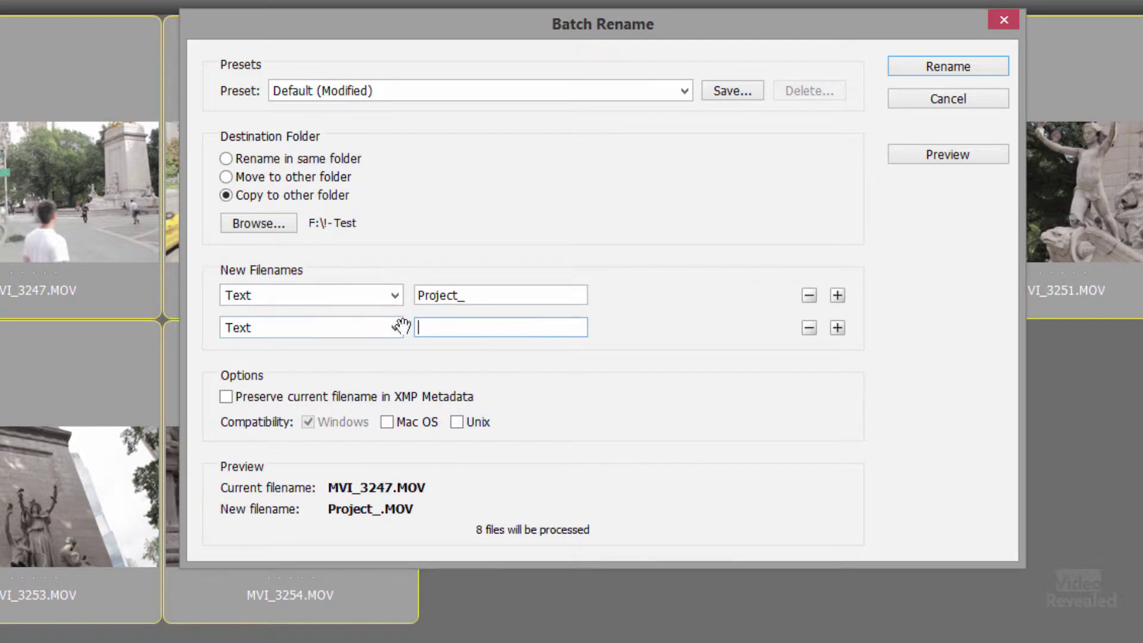
pyautogui.write('_')
# Add a Date Created part (MMDDYYYY), followed by another Text part '_'.
pyautogui.click(838, 328)
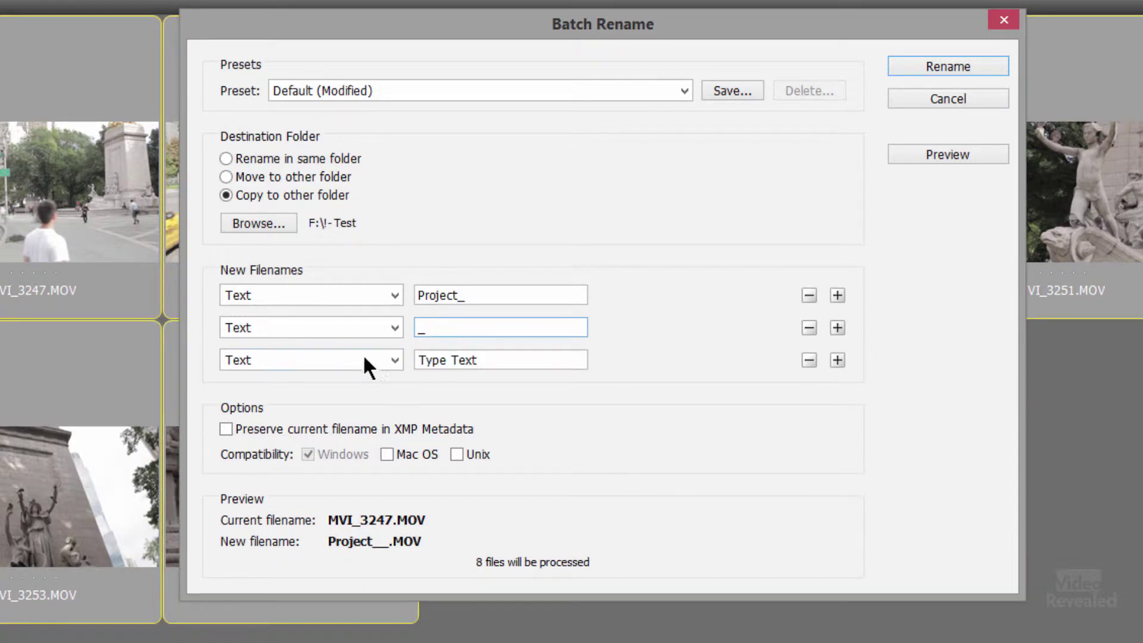
pyautogui.click(393, 359)
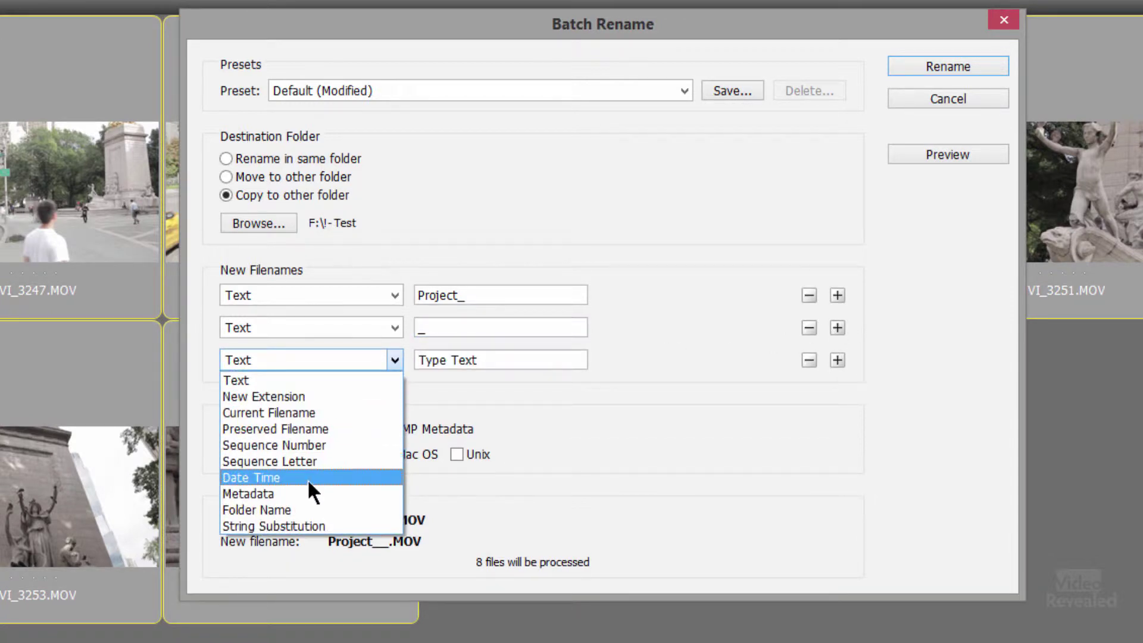
pyautogui.click(305, 478)
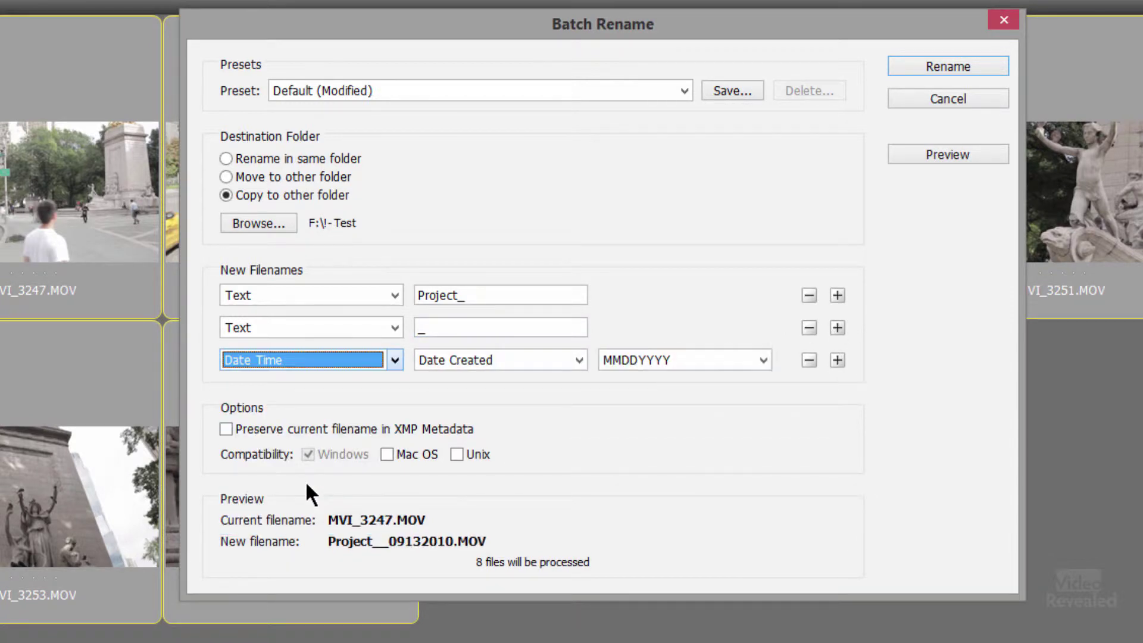
pyautogui.click(837, 360)
pyautogui.click(493, 397)
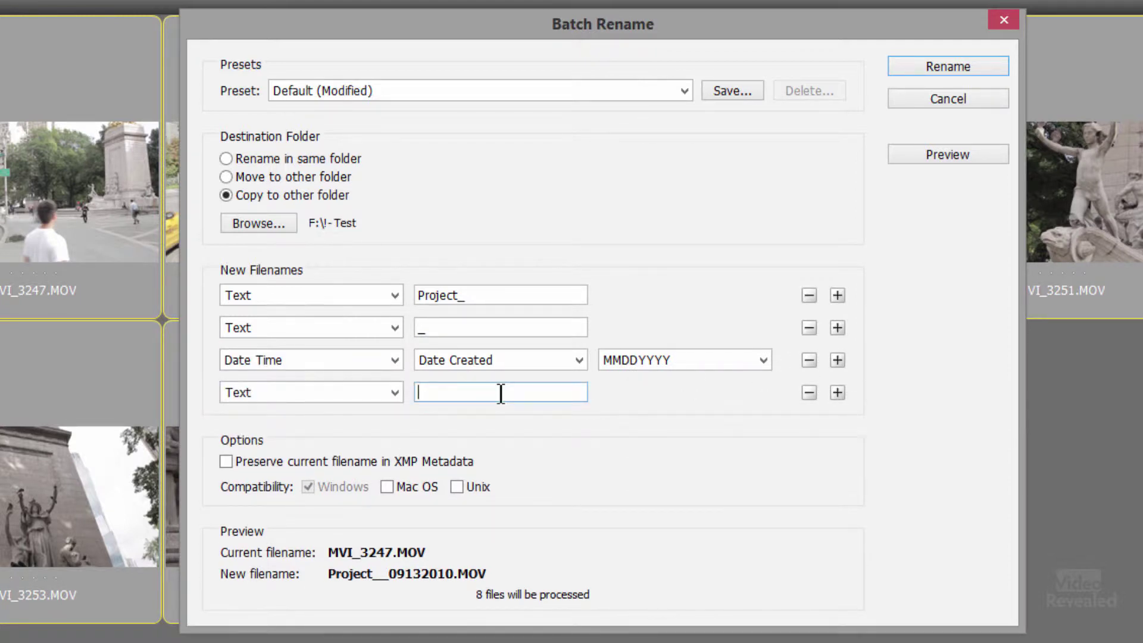
pyautogui.write('_')
# Add a Sequence Number part padded to Four Digits as the final filename part.
pyautogui.click(837, 393)
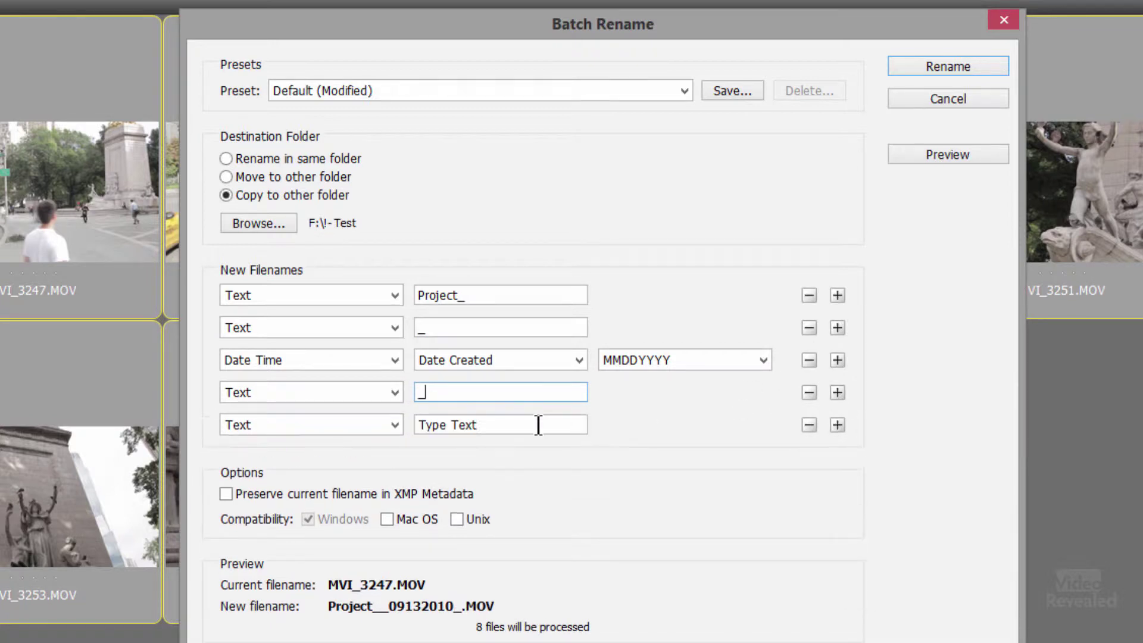
pyautogui.click(360, 424)
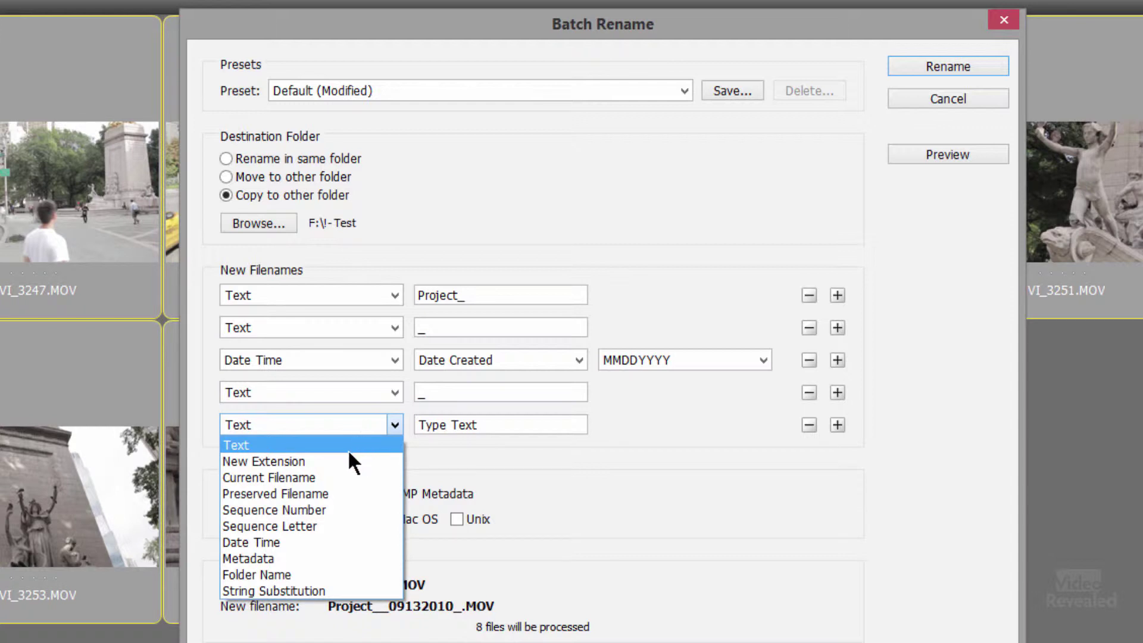
pyautogui.scroll(-5, 347, 449)
pyautogui.click(333, 508)
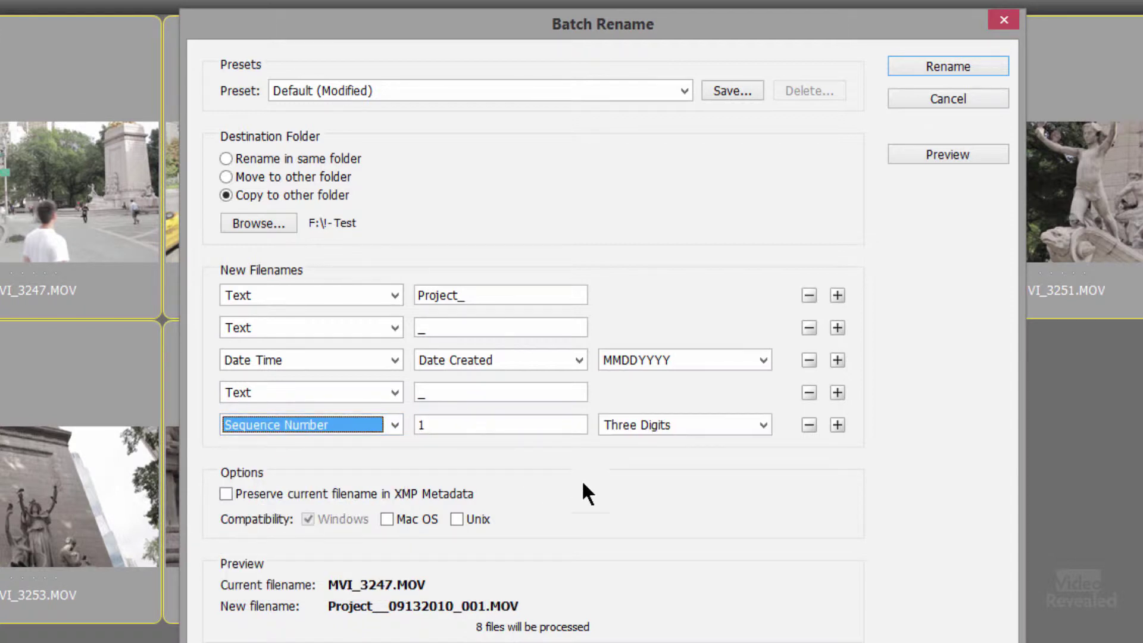
pyautogui.click(712, 428)
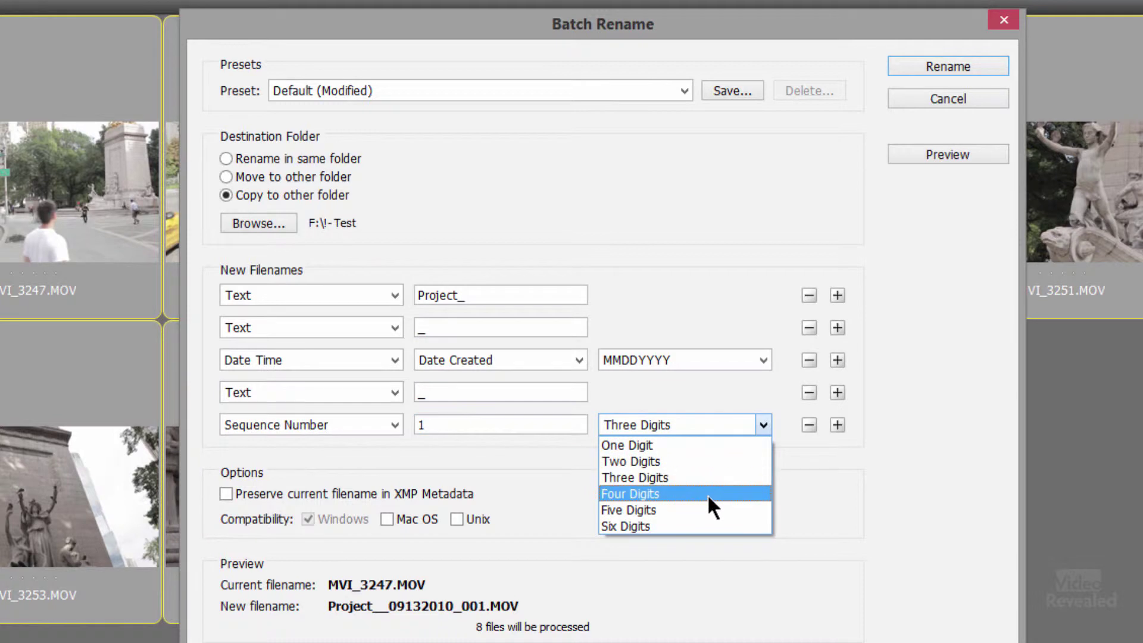
pyautogui.click(707, 494)
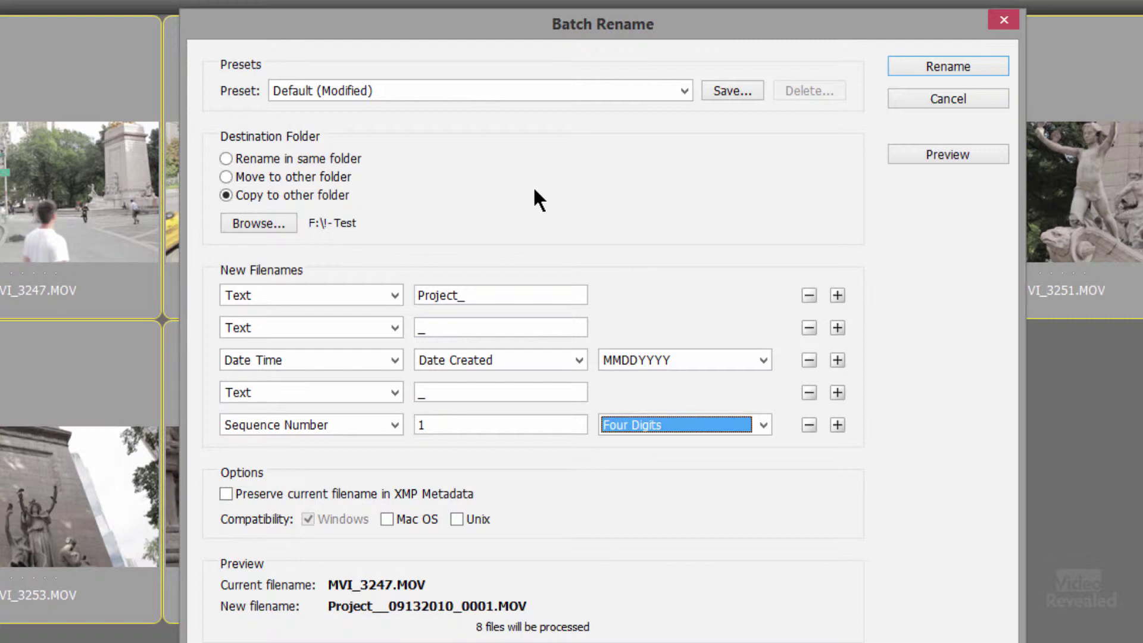
# Replace the Project_ prefix in the first Text field with NewYork.
pyautogui.click(481, 295)
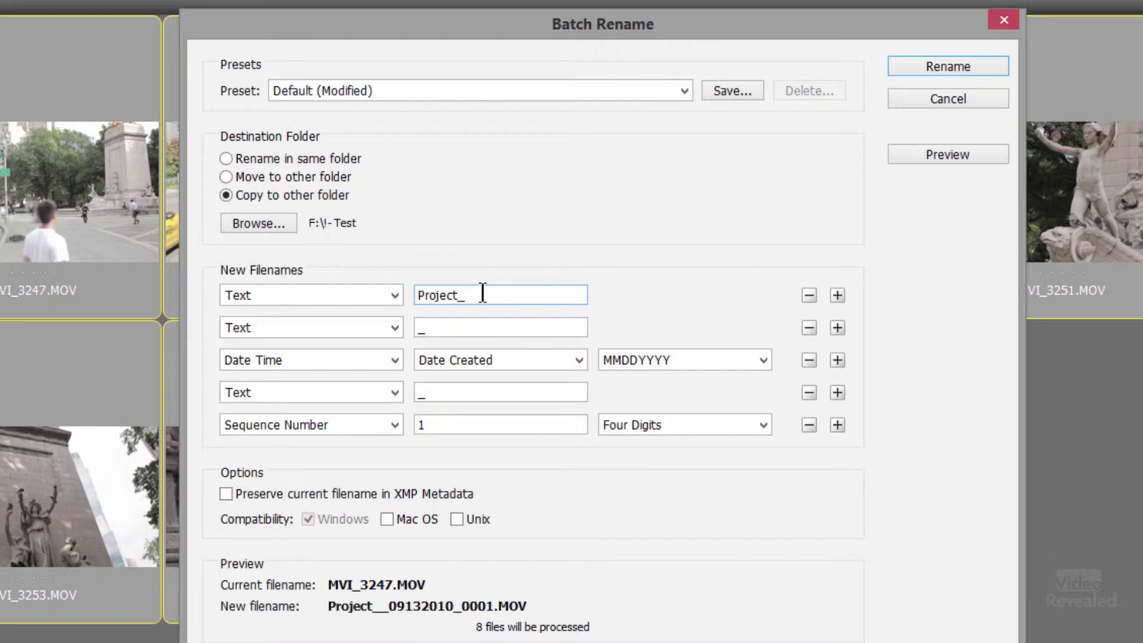
pyautogui.moveTo(483, 293); pyautogui.dragTo(408, 288)
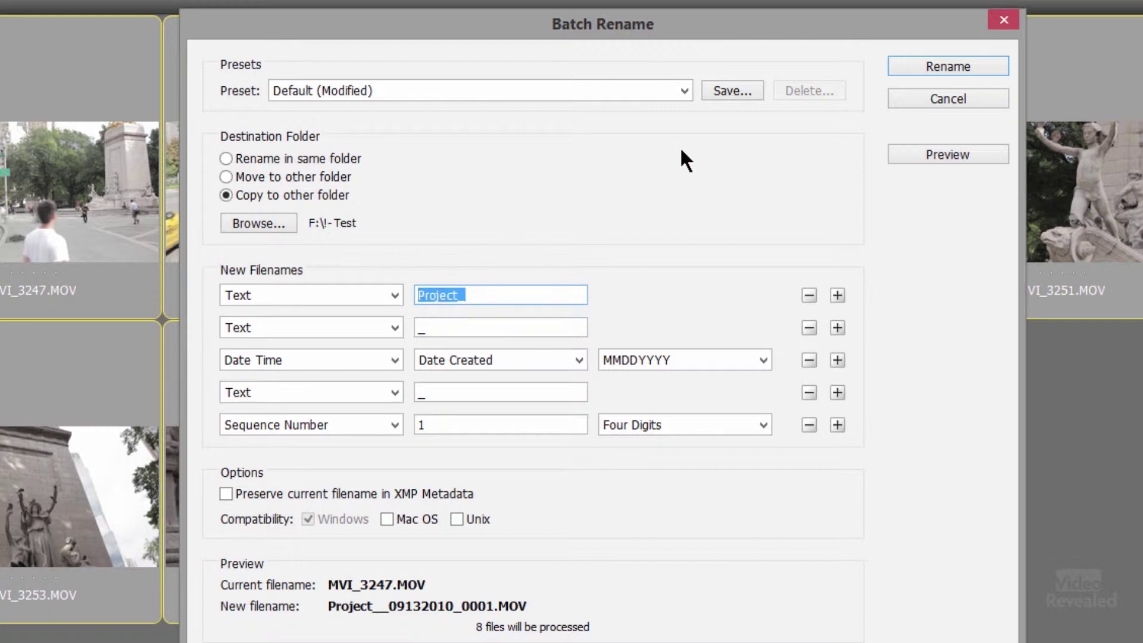
pyautogui.write('Net')
pyautogui.press('BackSpace')
pyautogui.write('y')
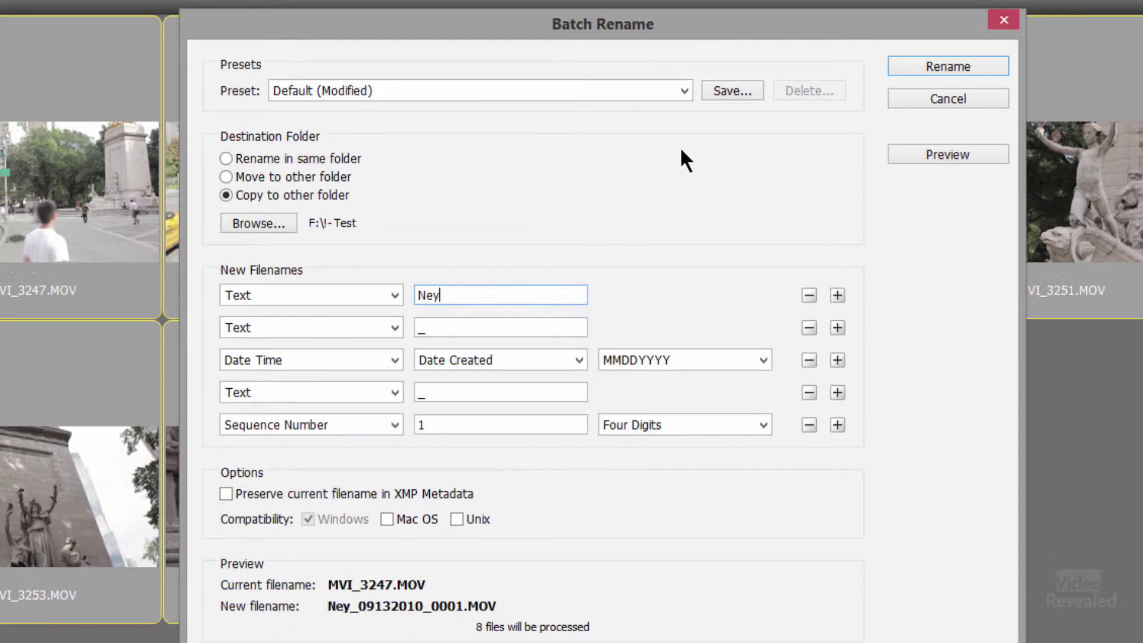
pyautogui.write('W')
pyautogui.press('BackSpace')
pyautogui.press('BackSpace')
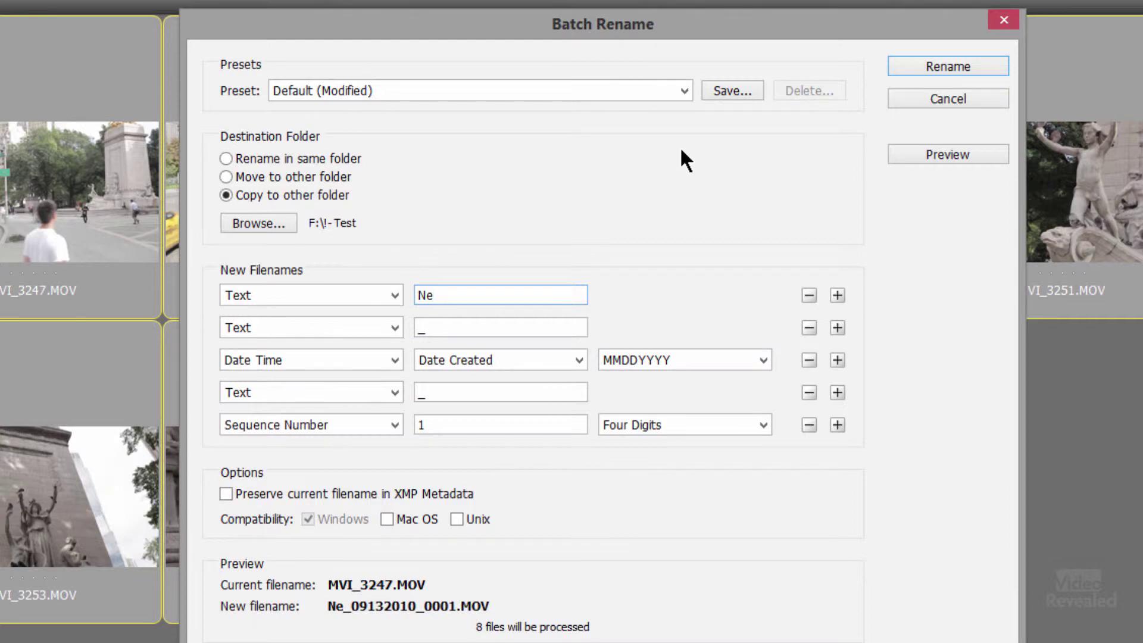
pyautogui.write('wYor')
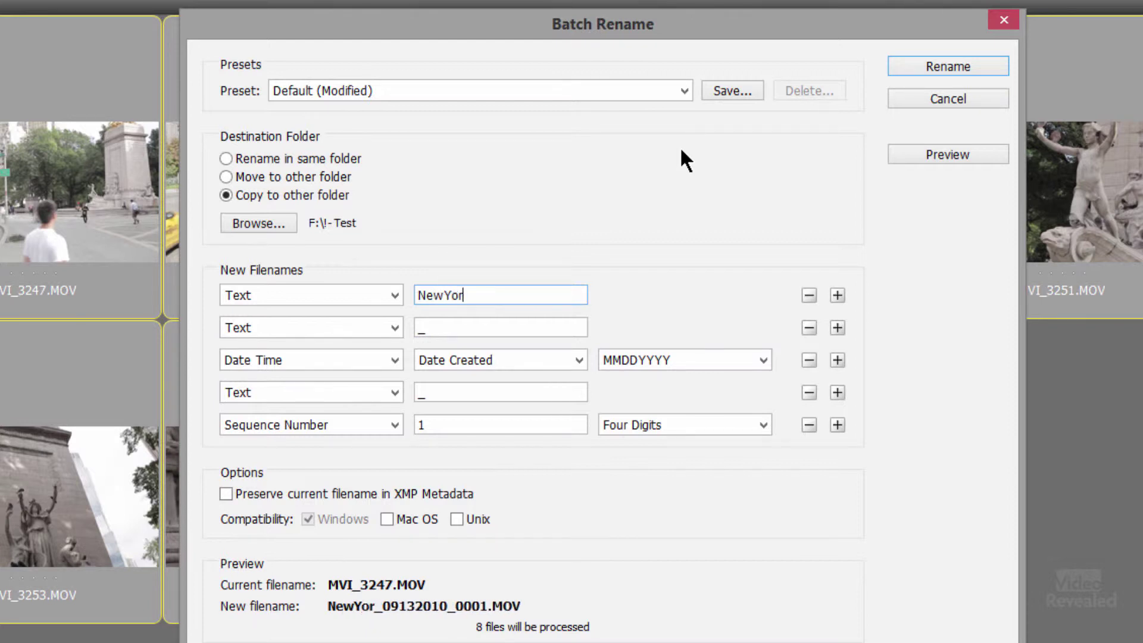
pyautogui.write('k')
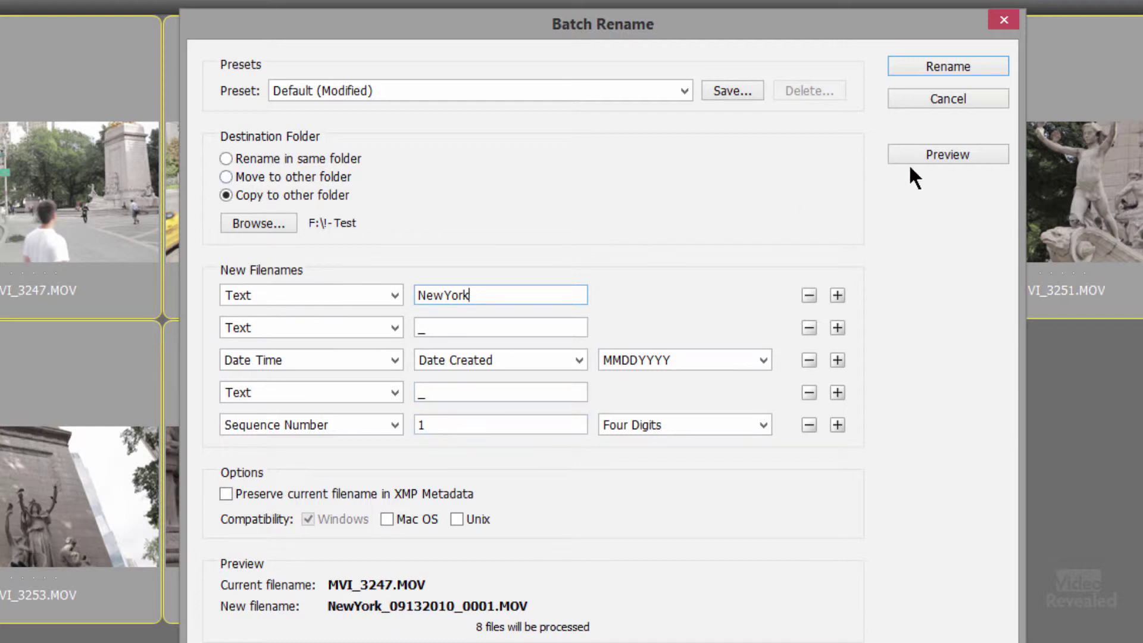
# Preview the names NewYork_09132010_0001–0008.MOV, then run the copy-and-rename.
pyautogui.click(935, 153)
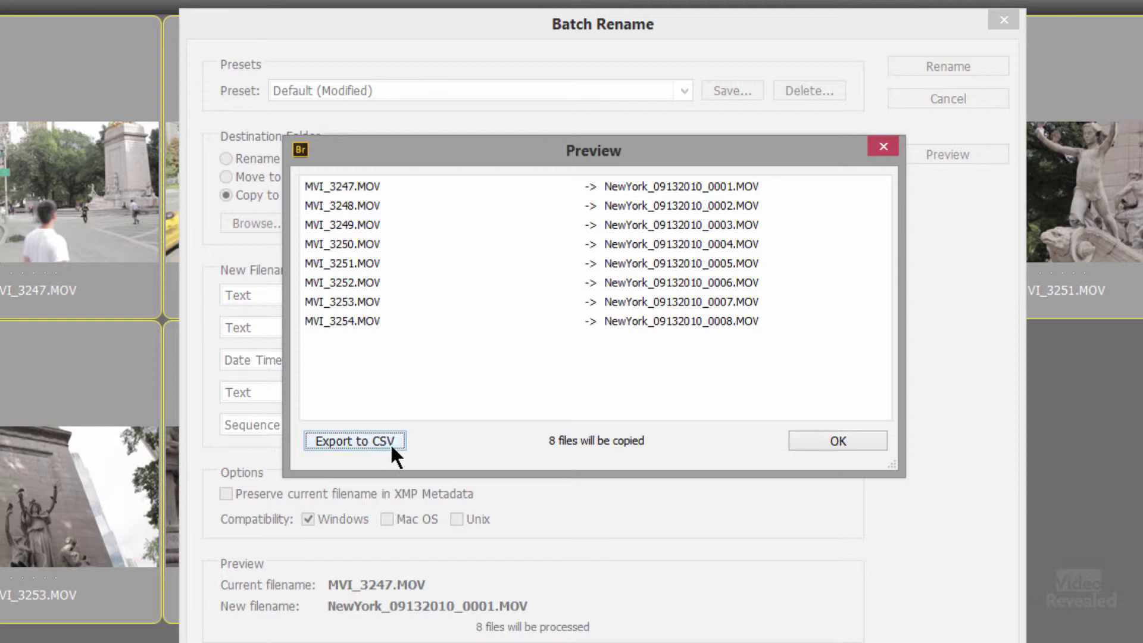
pyautogui.click(834, 440)
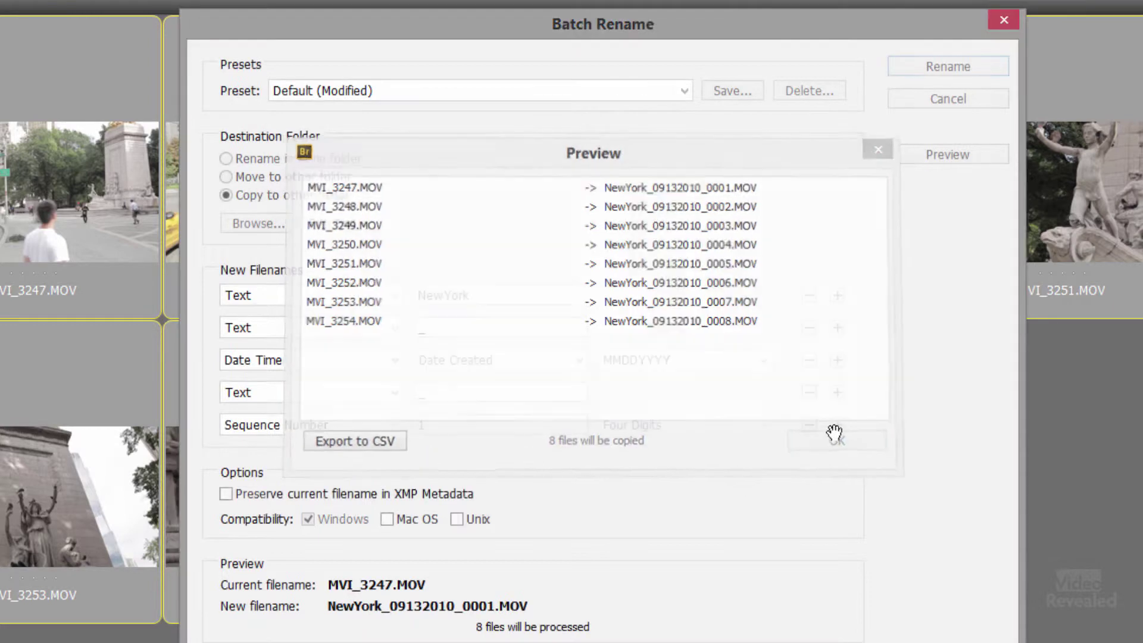
pyautogui.click(947, 68)
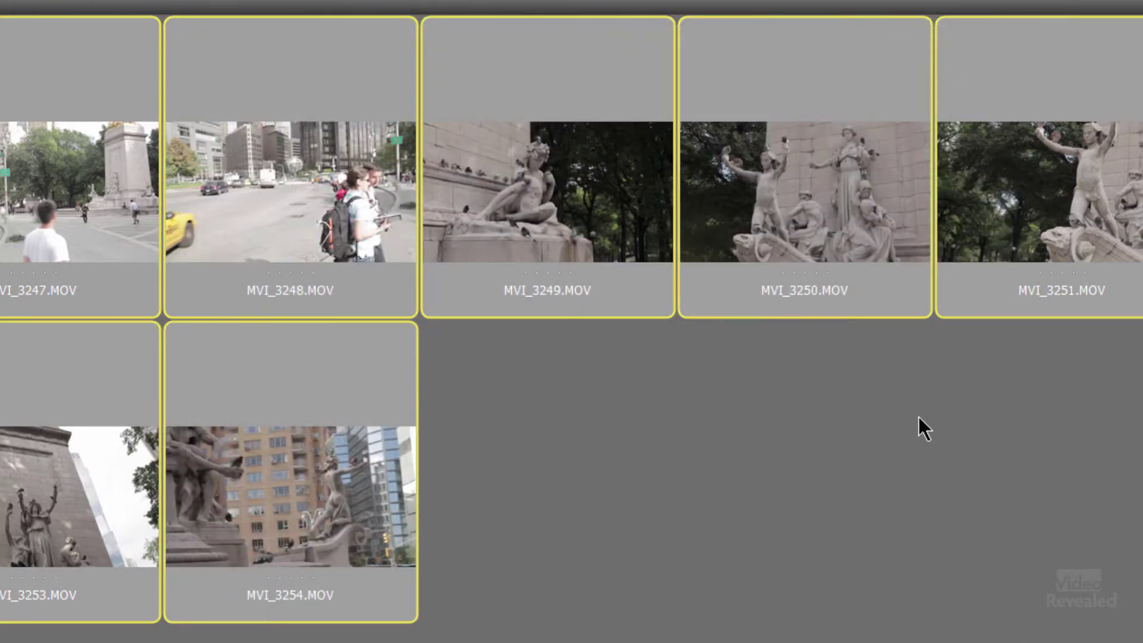